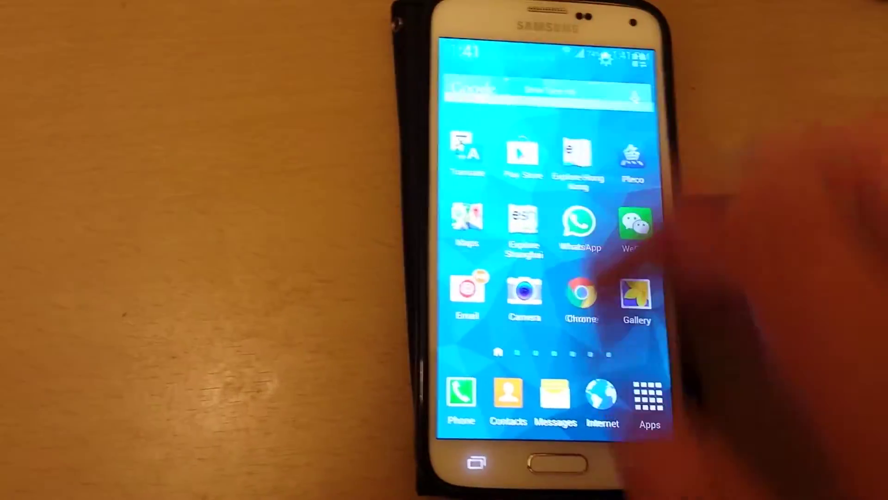
- Reach the Application manager list of installed apps from the notification shade's Settings gear
left_click_drag(517, 59, 517, 312)
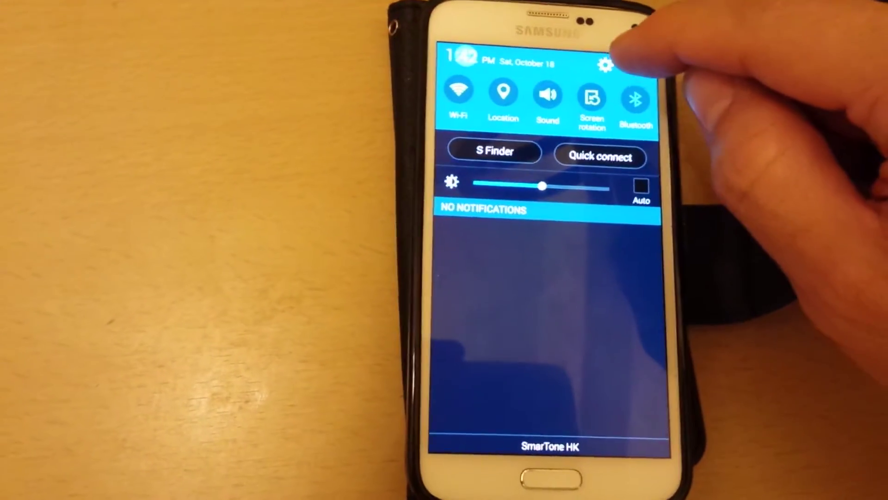
left_click(605, 64)
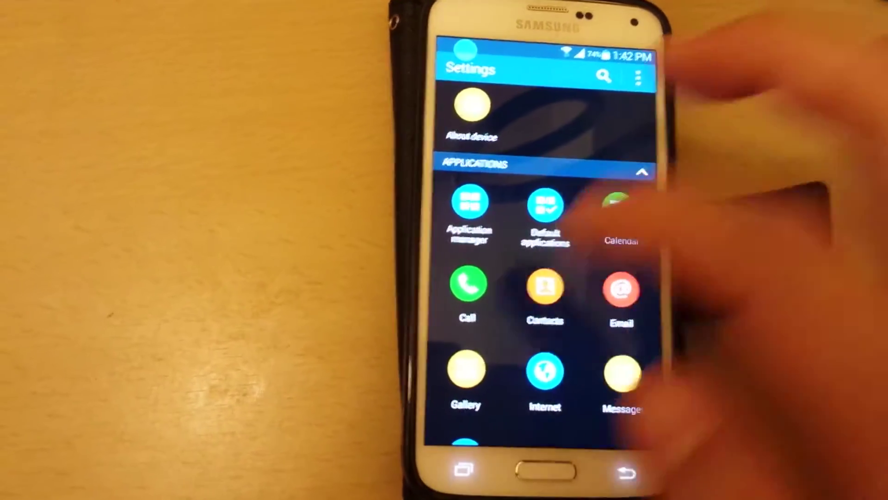
left_click(470, 203)
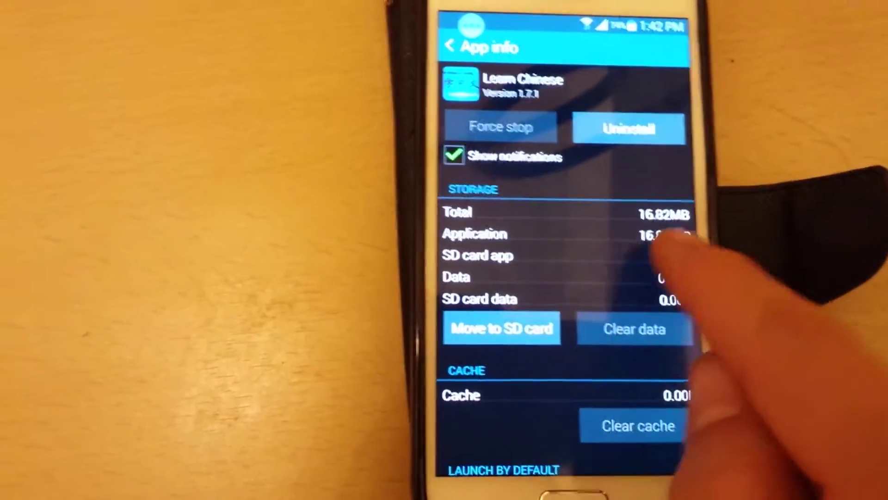
- Move Learn Chinese to the SD card and return to the downloaded apps list
left_click(500, 329)
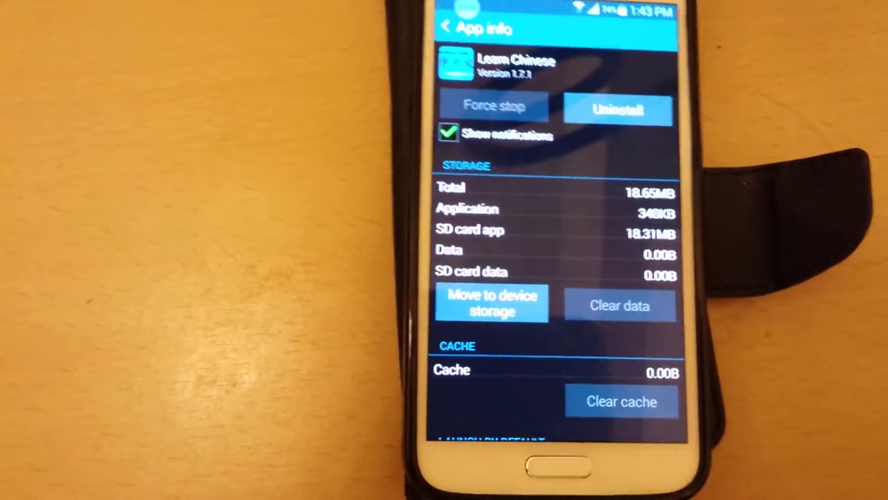
left_click(635, 475)
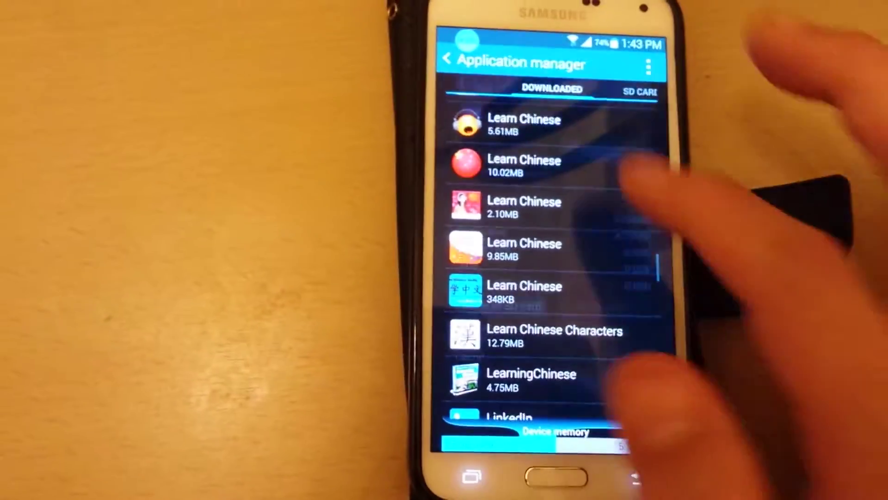
- Check LearningChinese's app info and return to the downloaded apps list
left_click(531, 378)
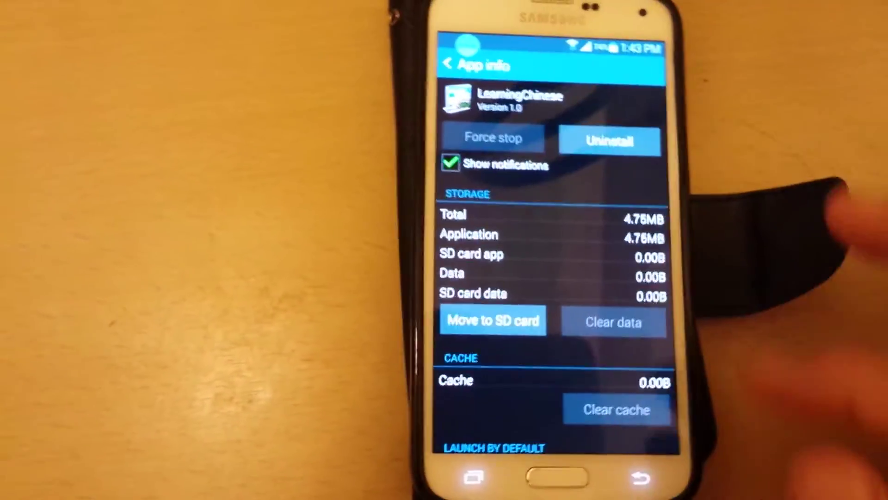
left_click(635, 479)
scroll(556, 277, "down", 2)
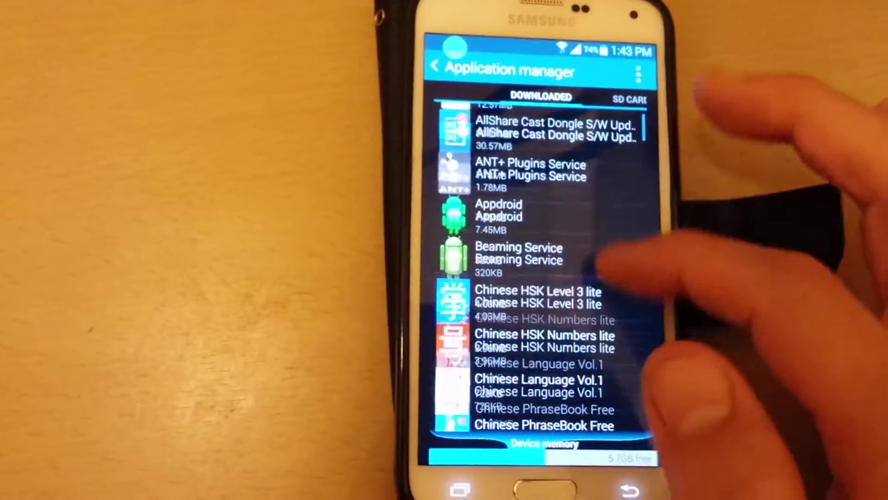
scroll(556, 278, "down", 5)
scroll(555, 278, "down", 5)
scroll(542, 278, "down", 5)
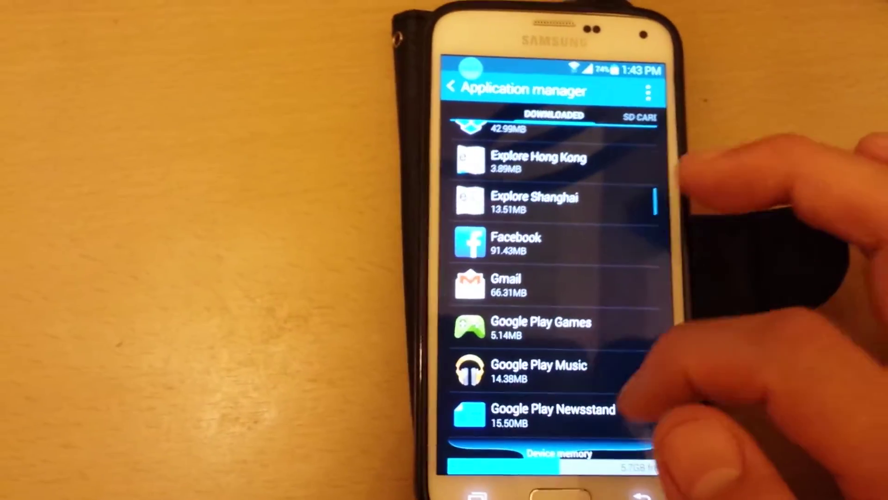
scroll(541, 277, "down", 5)
scroll(541, 277, "down", 3)
scroll(542, 277, "down", 5)
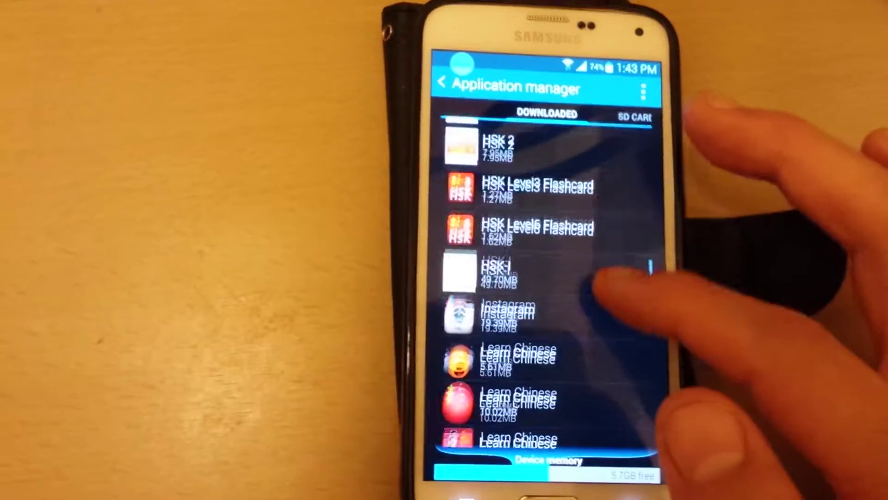
scroll(542, 278, "up", 3)
scroll(542, 277, "up", 2)
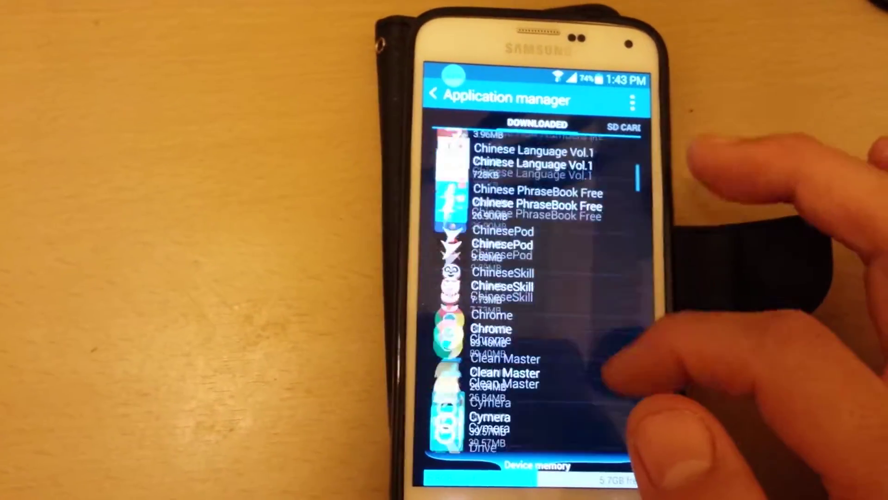
scroll(535, 292, "up", 3)
scroll(535, 292, "down", 5)
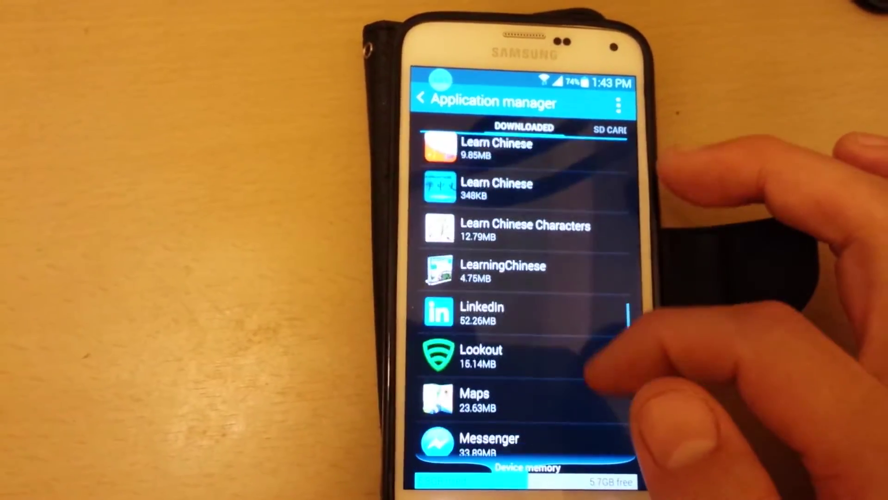
scroll(528, 292, "up", 5)
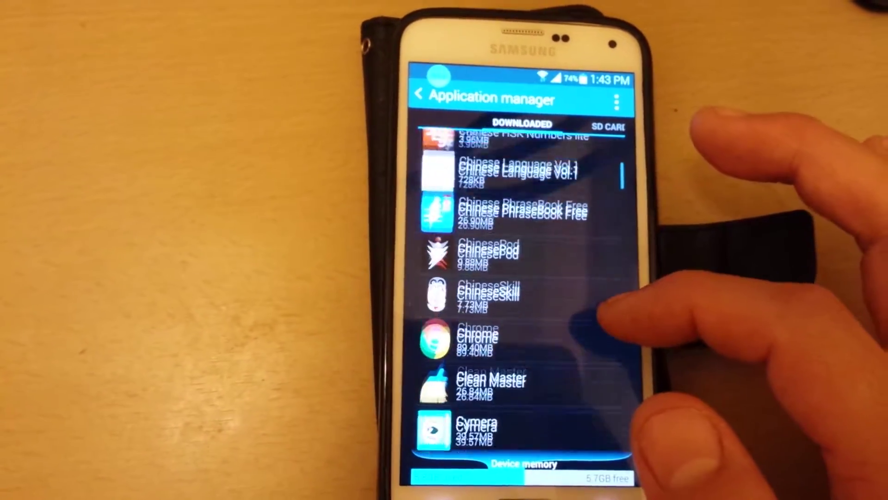
scroll(527, 291, "down", 3)
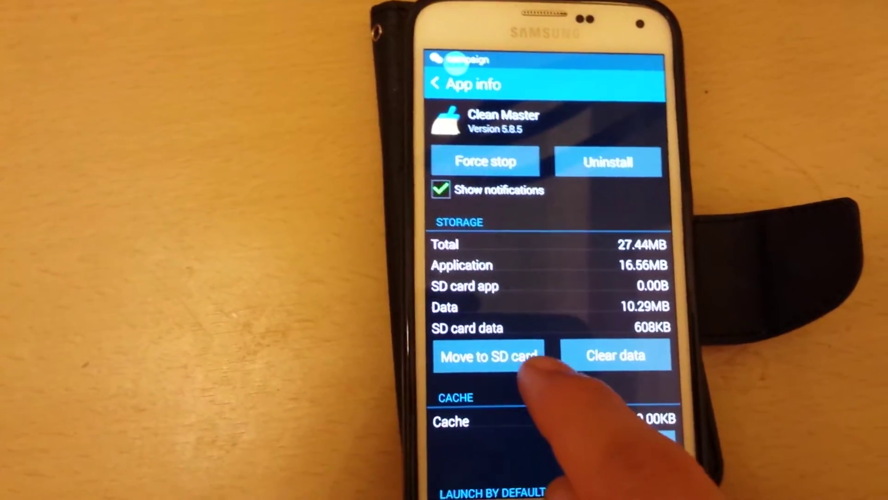
- Move Clean Master to the SD card (11.22MB there, 7.24MB left on device)
left_click(489, 362)
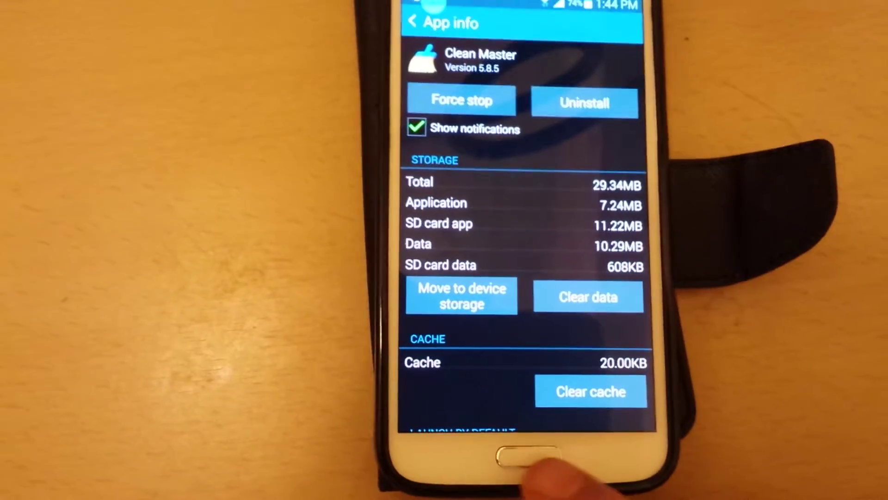
scroll(528, 264, "down", 3)
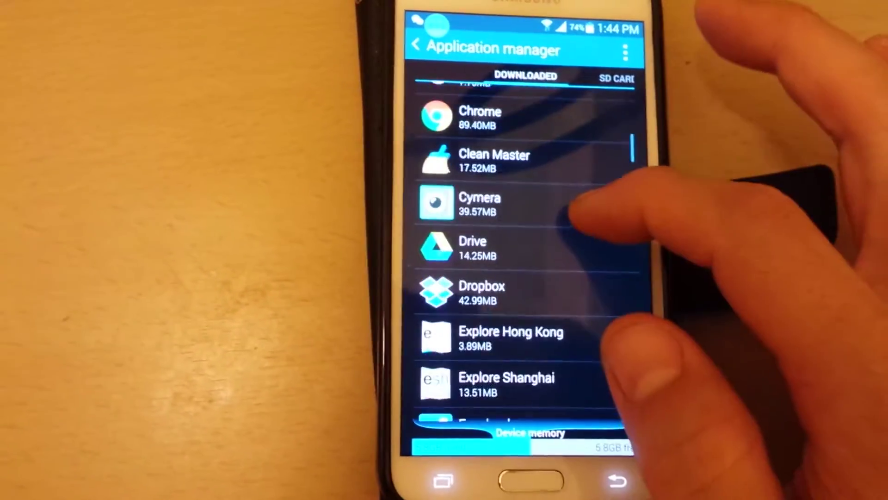
- Check Cymera and Explore Hong Kong app info, then view the second Hello HSK's 6.88MB app info
left_click(558, 229)
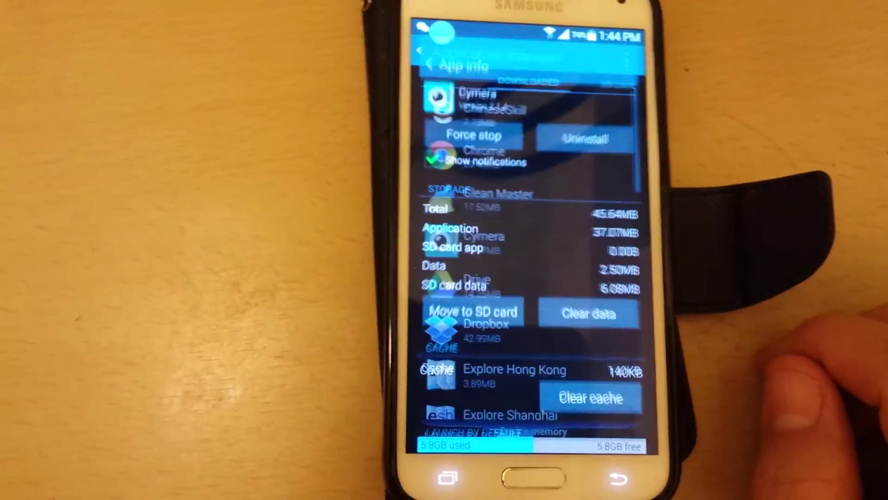
left_click(621, 484)
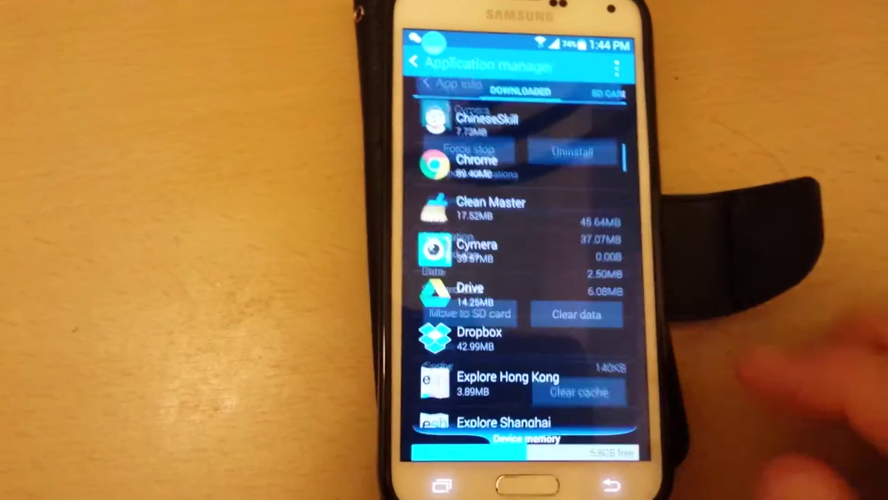
scroll(576, 271, "down", 3)
left_click(590, 211)
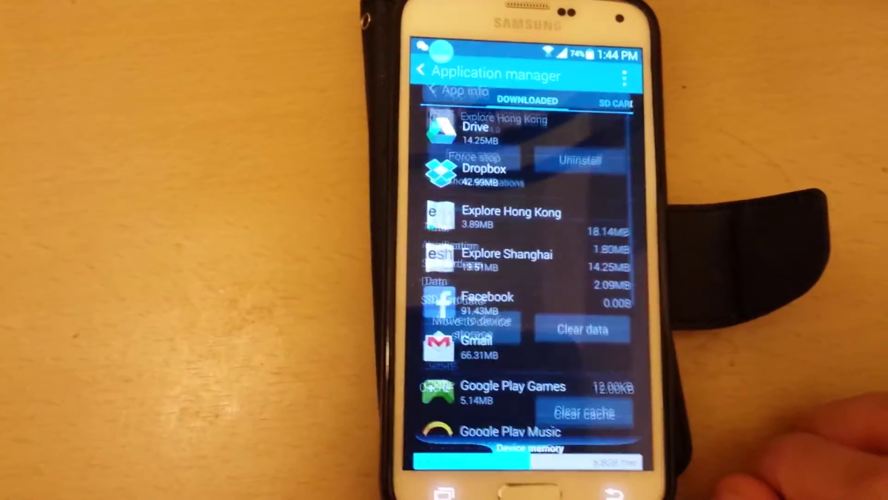
left_click(611, 489)
scroll(576, 277, "down", 10)
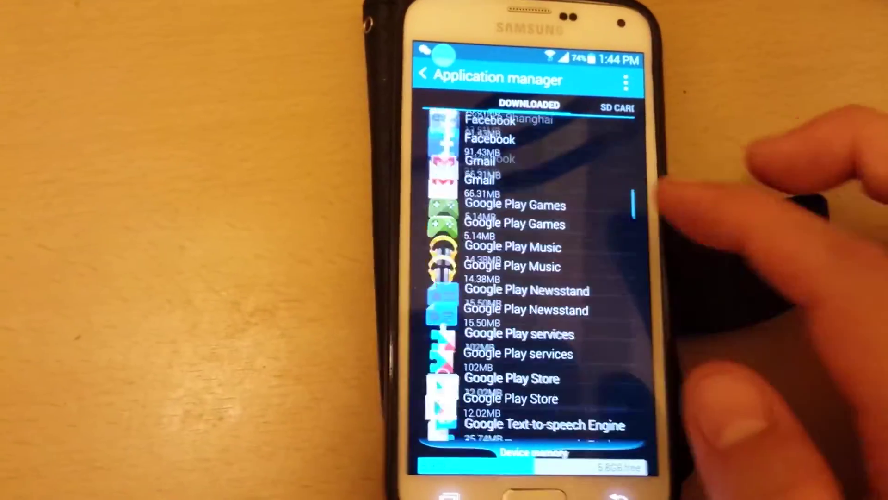
scroll(576, 277, "down", 5)
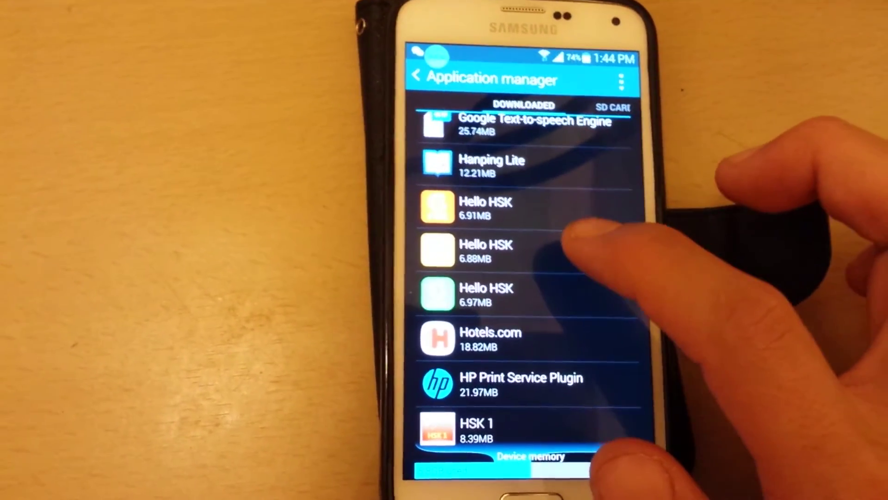
left_click(576, 246)
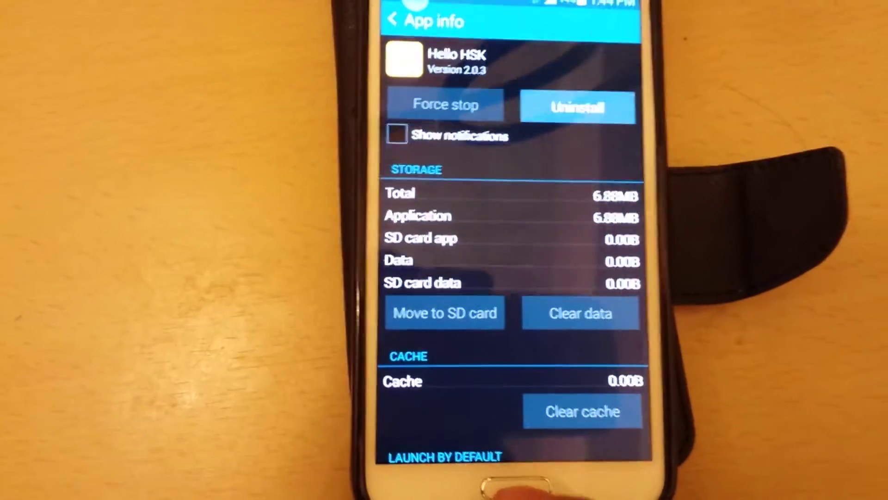
- Leave Settings and return to the home screen
left_click(494, 480)
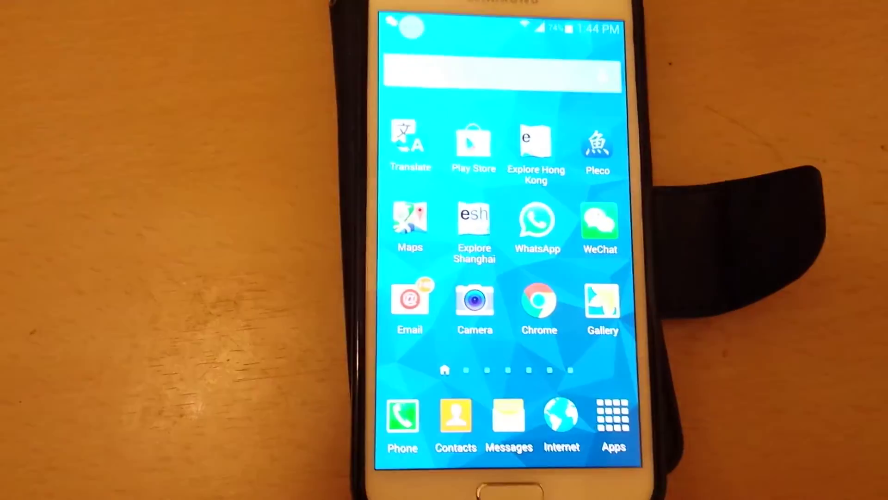